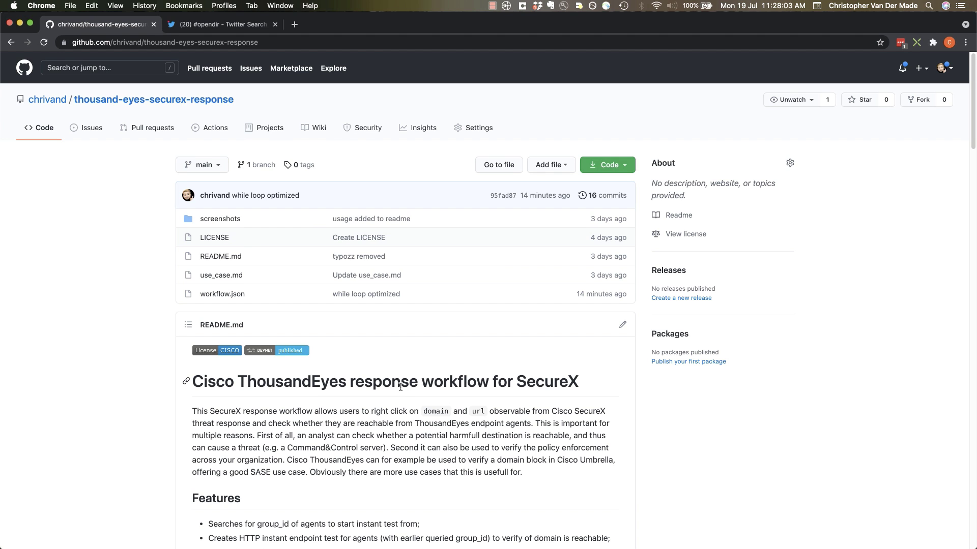
# Step: Skim the ThousandEyes Policy Enforcement Verification README, then bring the SecureX Orchestration editor window forward
pyautogui.scroll(-2, 400, 387)
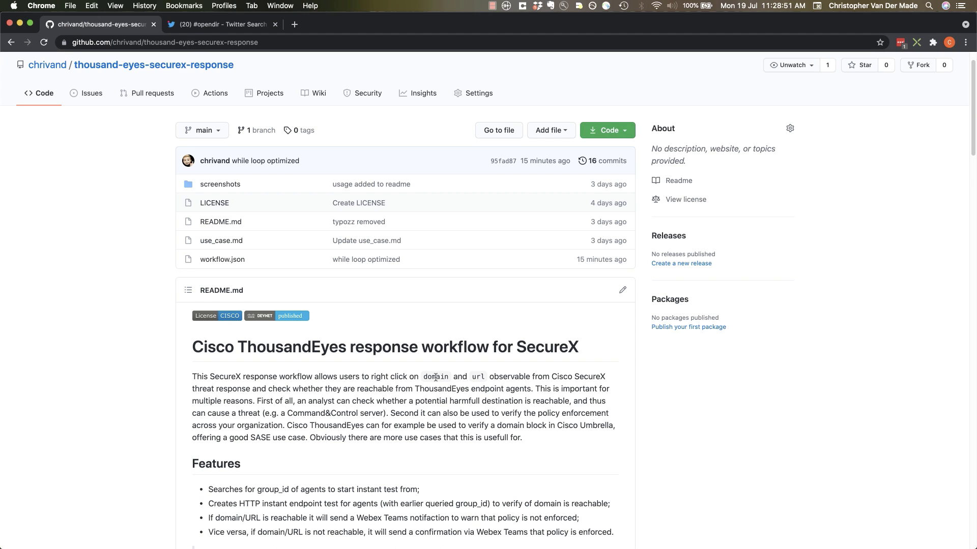
pyautogui.press('super+grave')
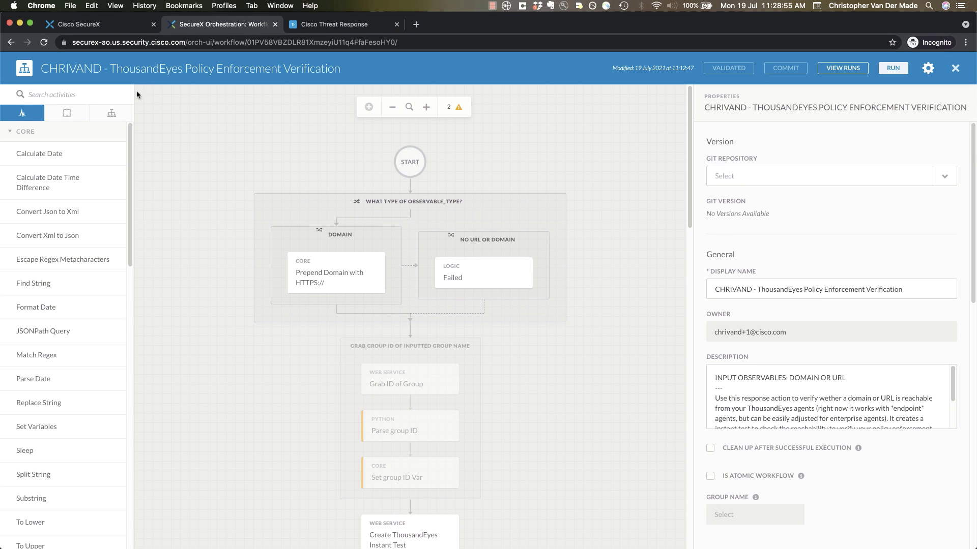
pyautogui.moveTo(110, 69); pyautogui.dragTo(388, 63)
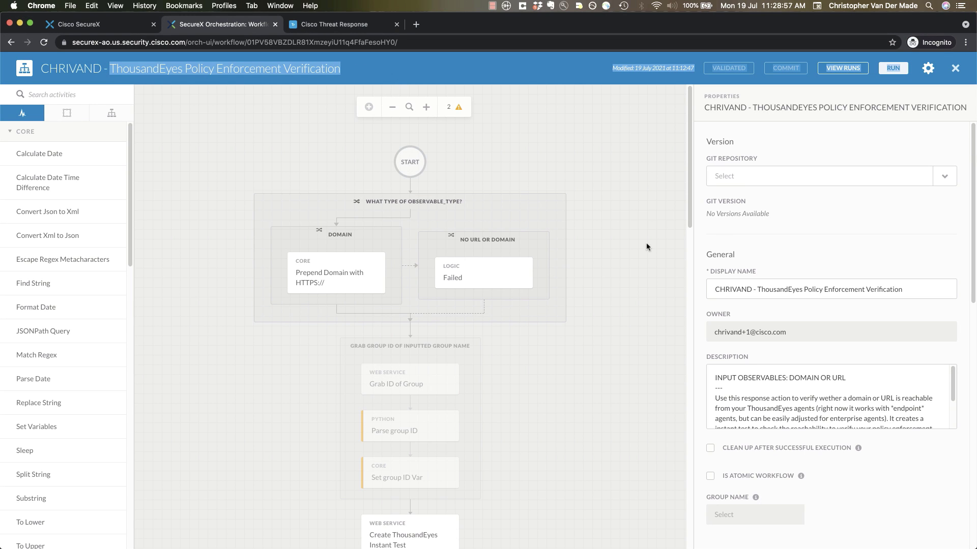
pyautogui.scroll(-2, 771, 387)
pyautogui.scroll(4, 771, 376)
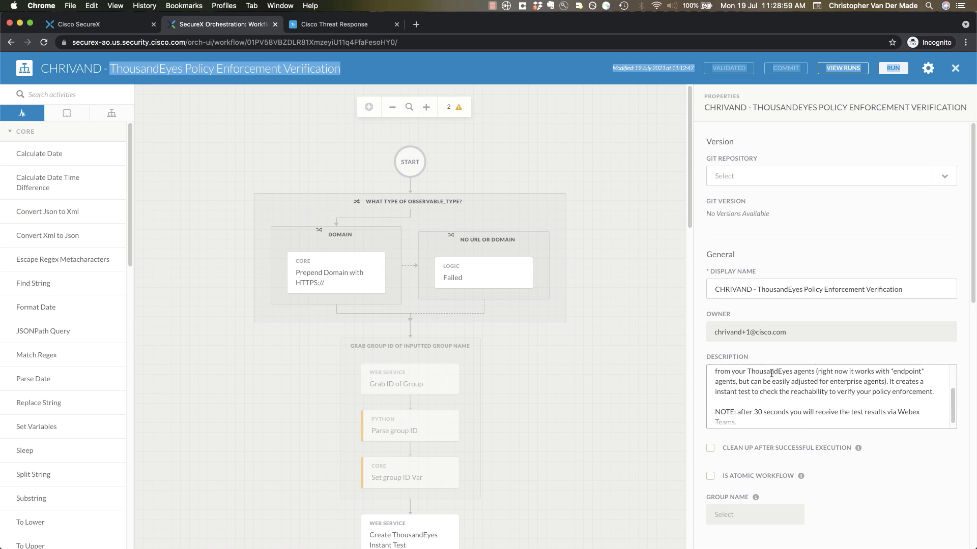
pyautogui.tripleClick(747, 378)
pyautogui.click(784, 395)
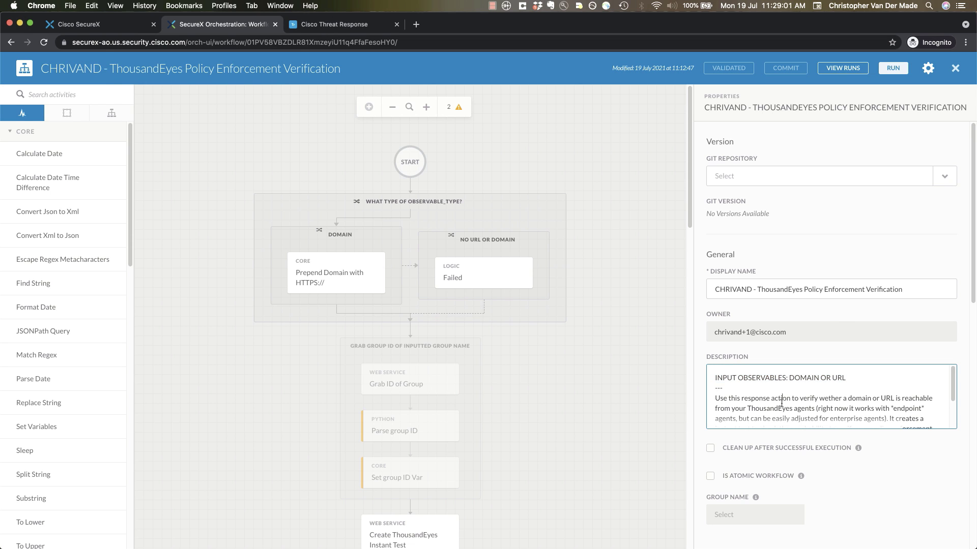
pyautogui.scroll(-3, 772, 397)
pyautogui.scroll(-3, 772, 397)
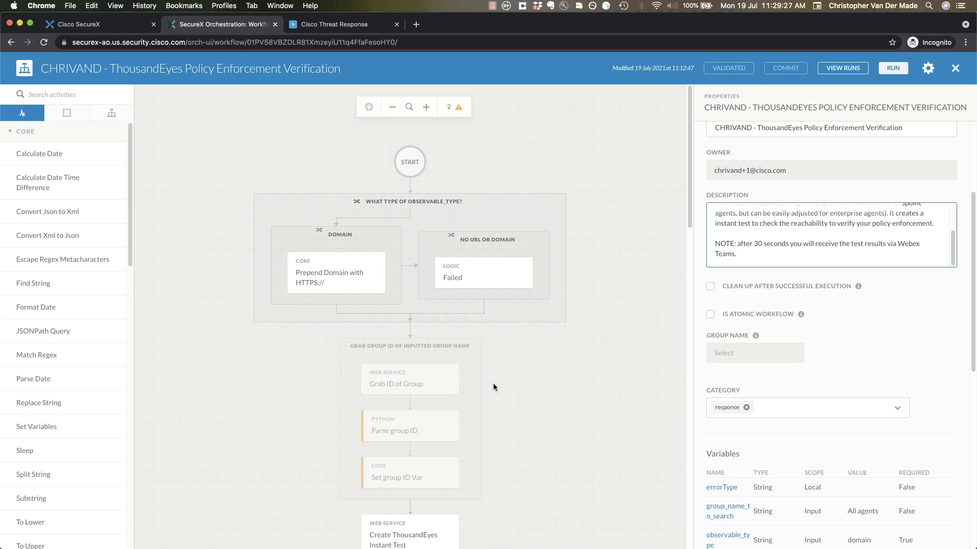
# Step: Scroll through the workflow canvas down to the Webex confirmation and warning posts at END
pyautogui.scroll(-5, 493, 387)
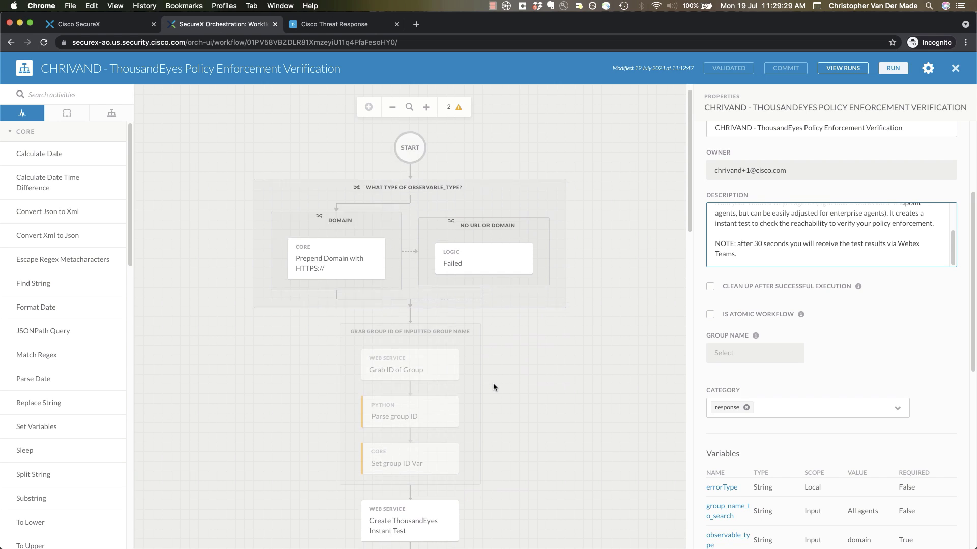
pyautogui.scroll(-4, 493, 383)
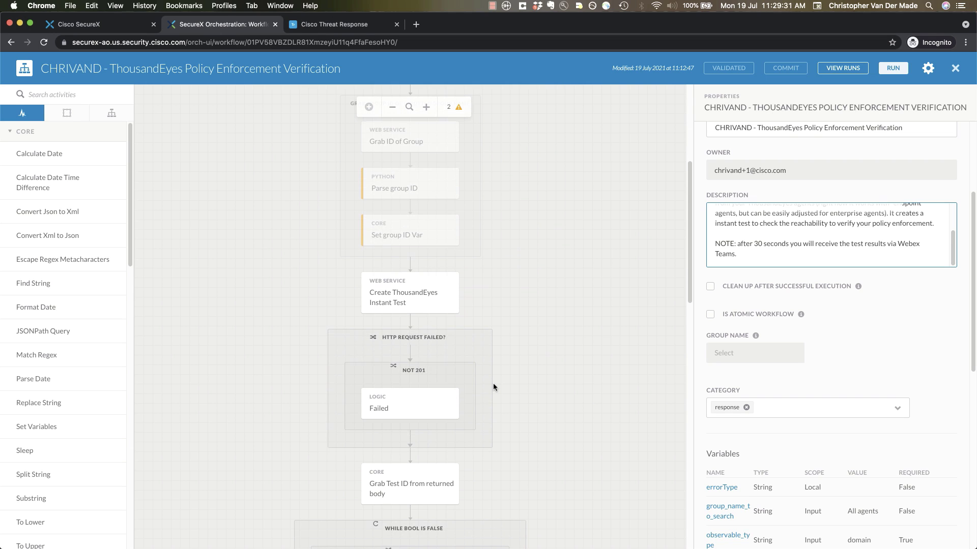
pyautogui.scroll(-4, 423, 311)
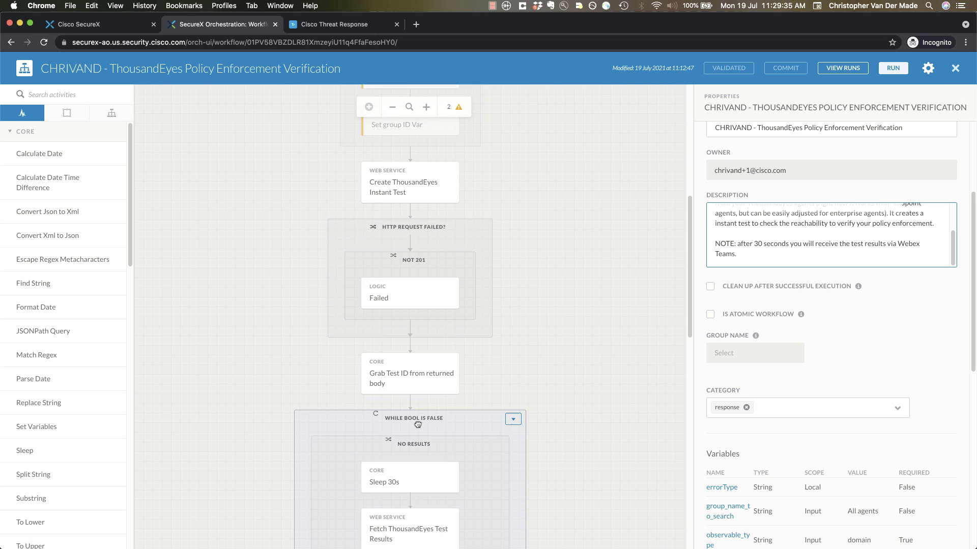
pyautogui.scroll(-5, 425, 322)
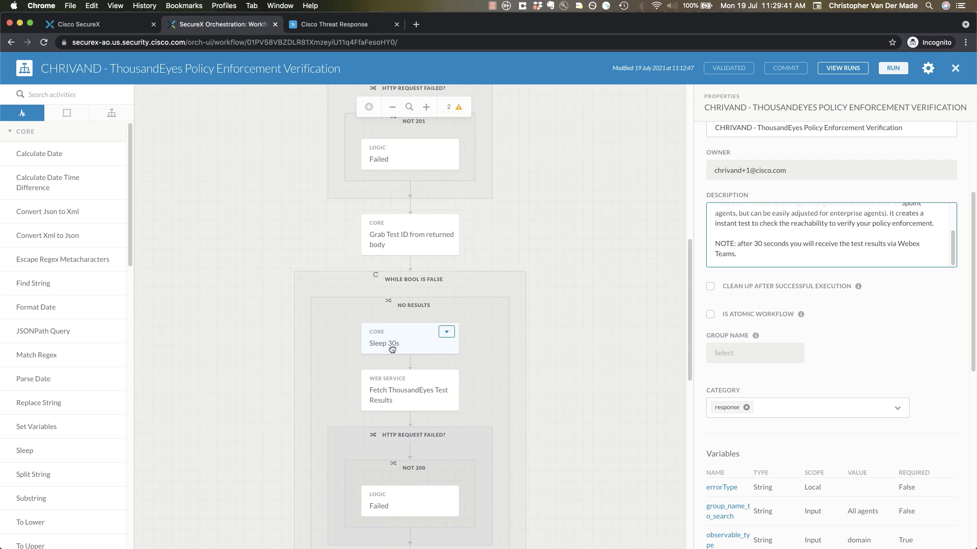
pyautogui.scroll(-2, 392, 349)
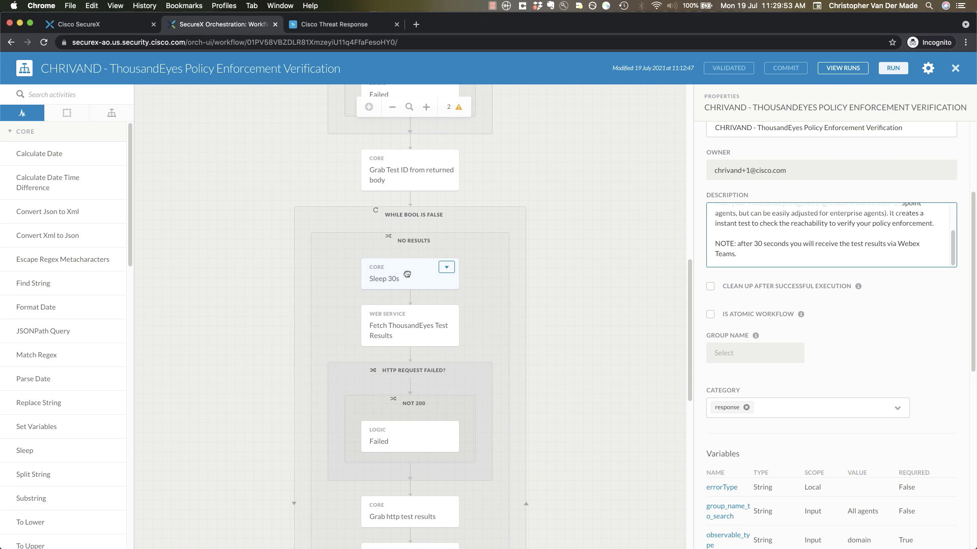
pyautogui.scroll(-10, 407, 275)
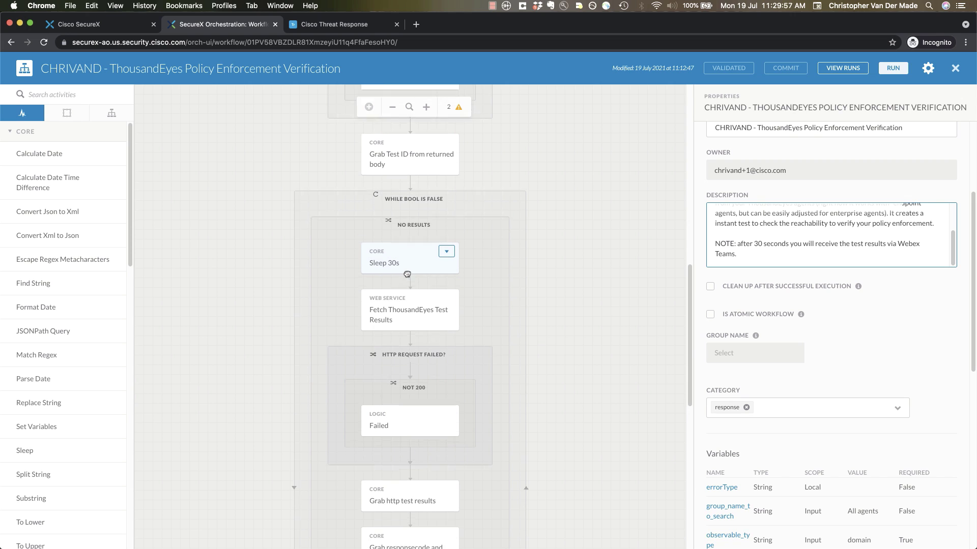
pyautogui.scroll(-4, 407, 274)
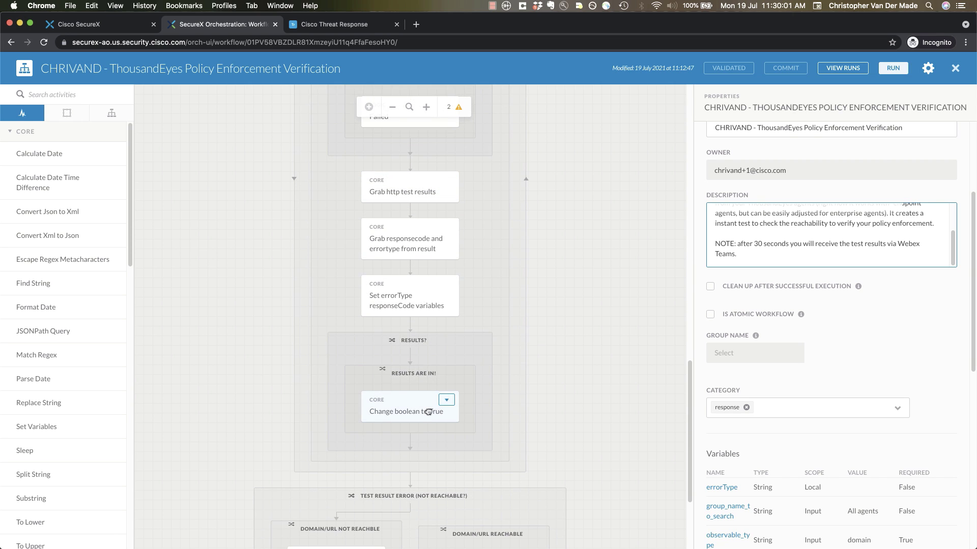
pyautogui.scroll(12, 434, 412)
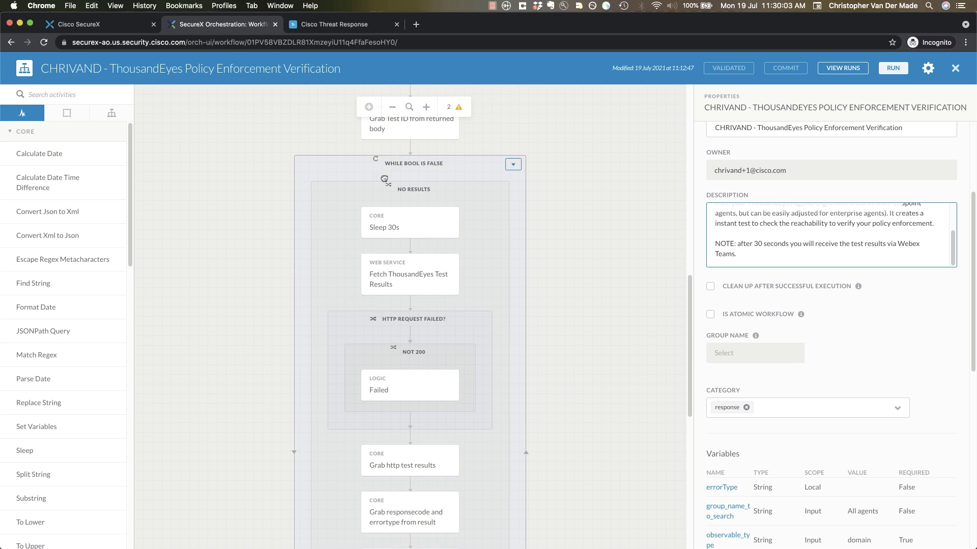
pyautogui.scroll(-13, 440, 184)
pyautogui.scroll(-5, 440, 184)
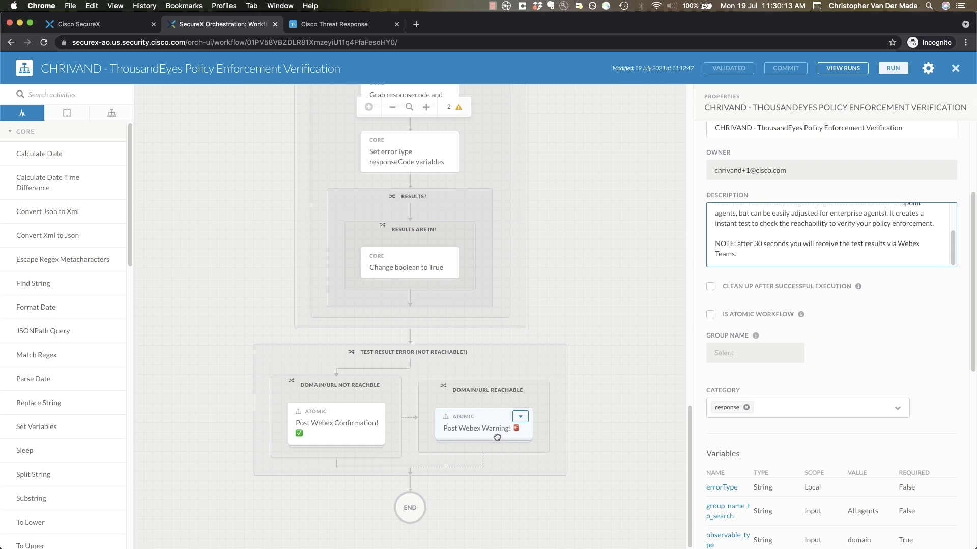
# Step: Collapse the Core activity category, browse the activities list, and switch to the Threat Response investigation
pyautogui.click(11, 136)
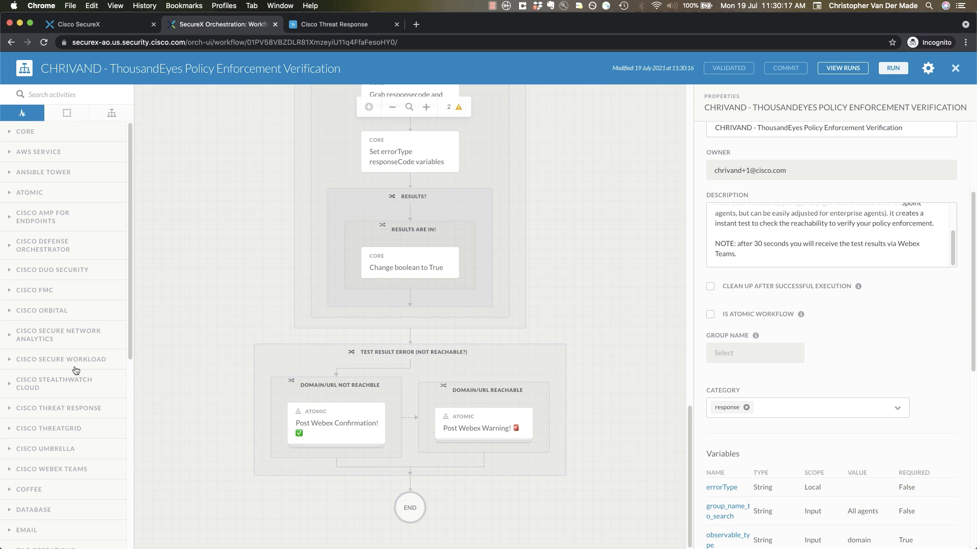
pyautogui.scroll(-5, 75, 370)
pyautogui.scroll(-4, 76, 370)
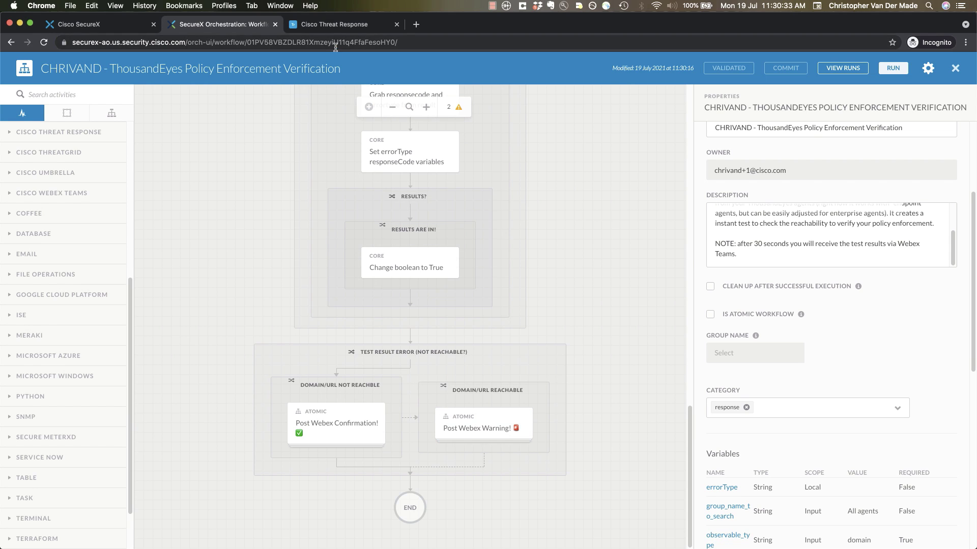
pyautogui.click(331, 25)
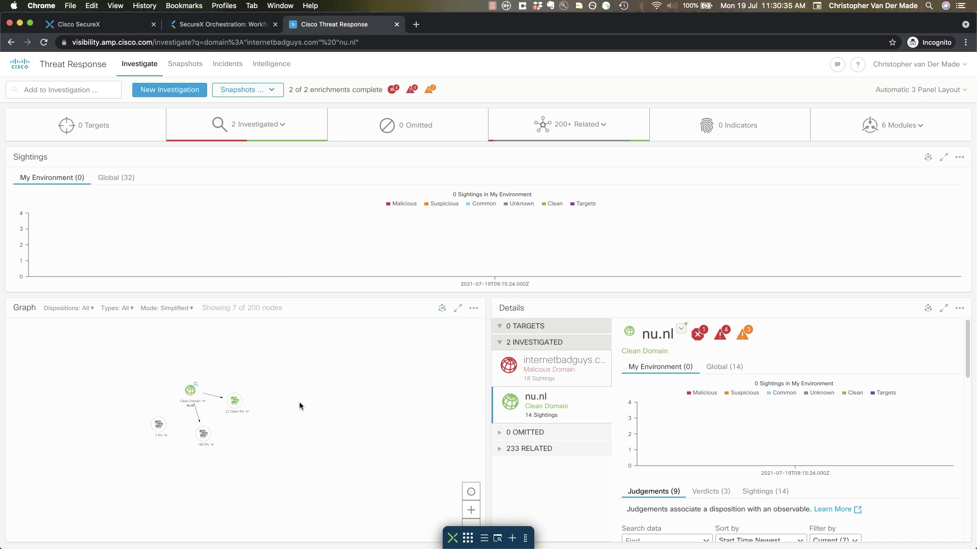
# Step: Pan the investigation graph and open internetbadguys.com's pivot menu showing the ThousandEyes workflow
pyautogui.moveTo(295, 400); pyautogui.dragTo(350, 375)
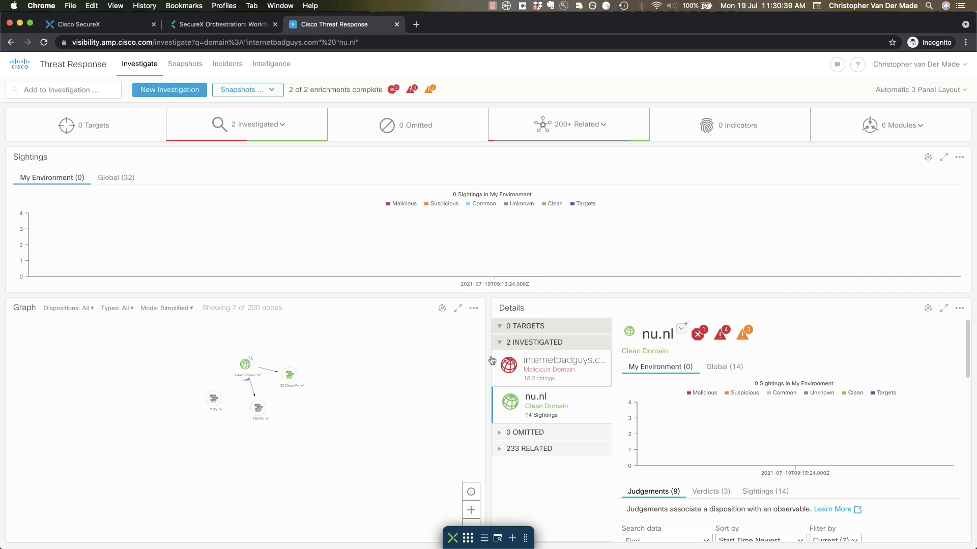
pyautogui.click(539, 373)
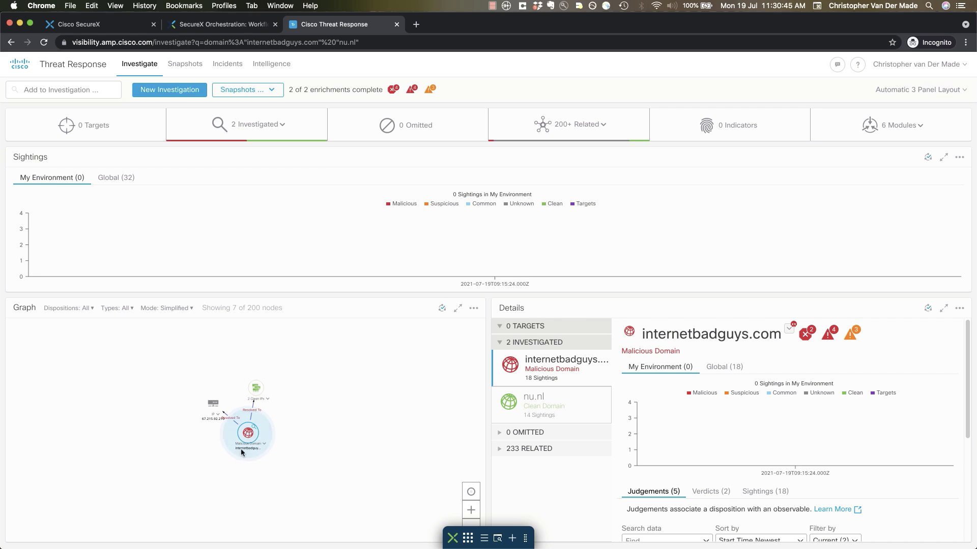
pyautogui.click(264, 444)
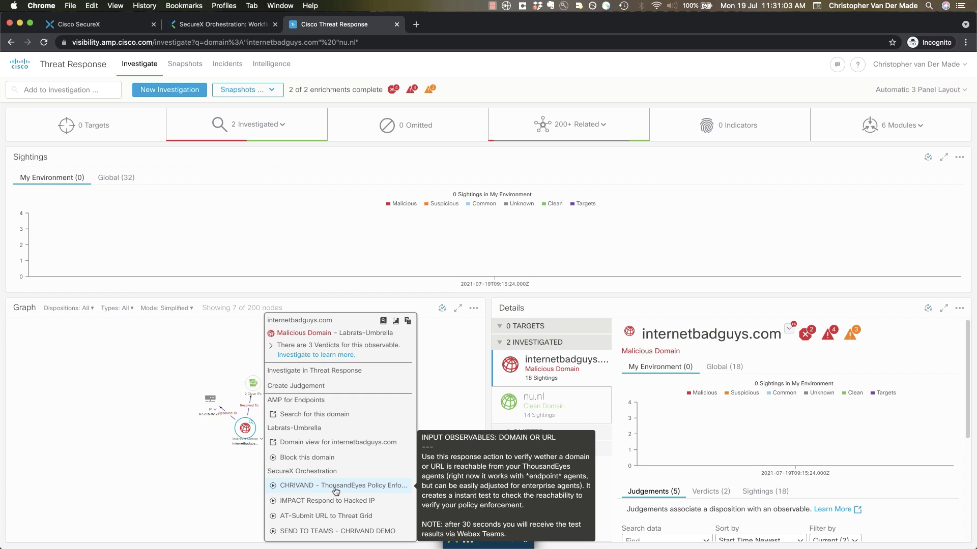
# Step: Launch ThousandEyes Policy Enforcement Verification on internetbadguys.com and go back to the SecureX Orchestration tab
pyautogui.click(336, 486)
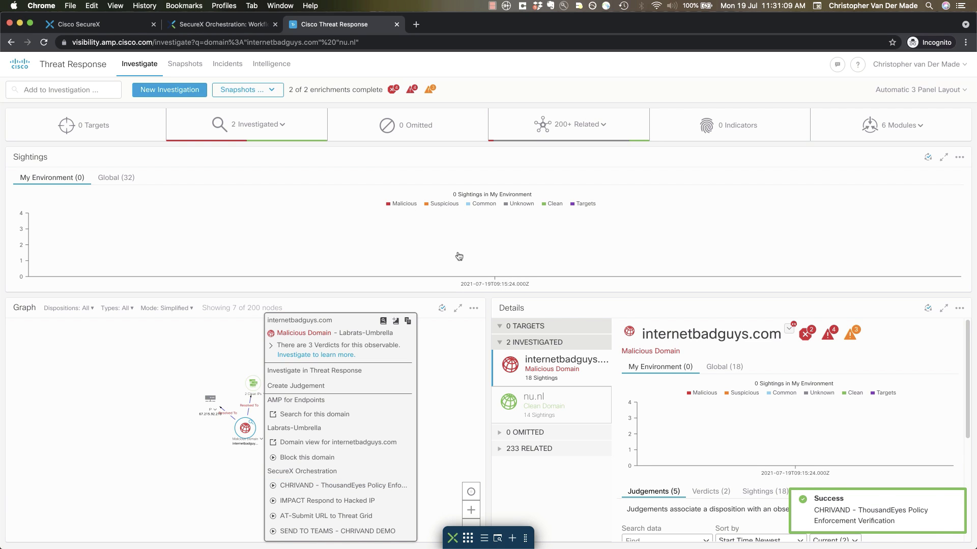
pyautogui.click(232, 25)
# Step: Open the workflow's latest run from its Runs list, then bring the Webex SOC room forward
pyautogui.click(840, 70)
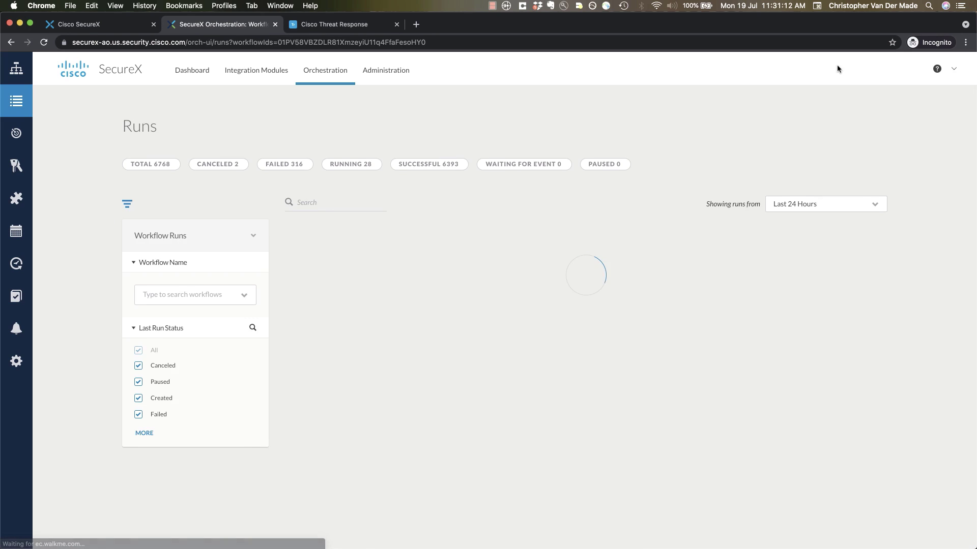
pyautogui.click(352, 271)
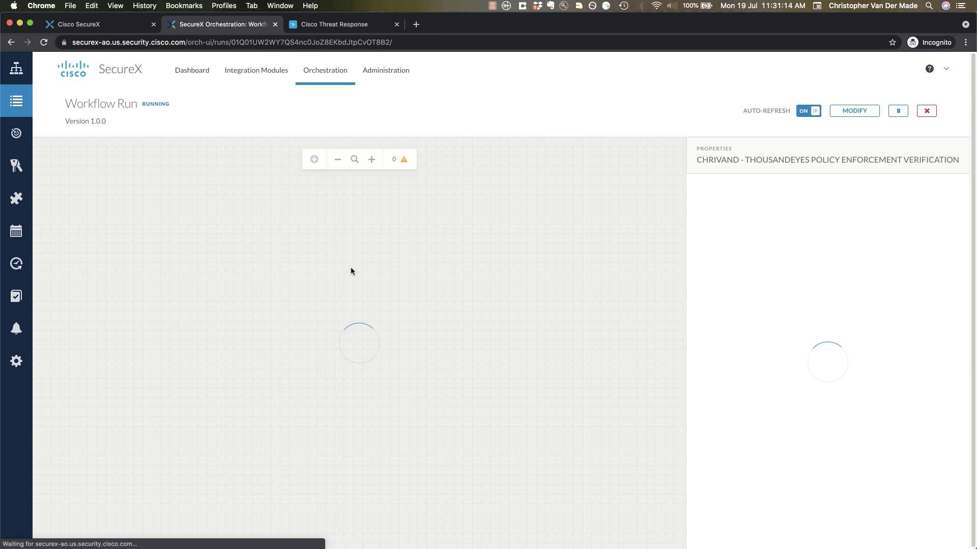
pyautogui.scroll(3, 388, 367)
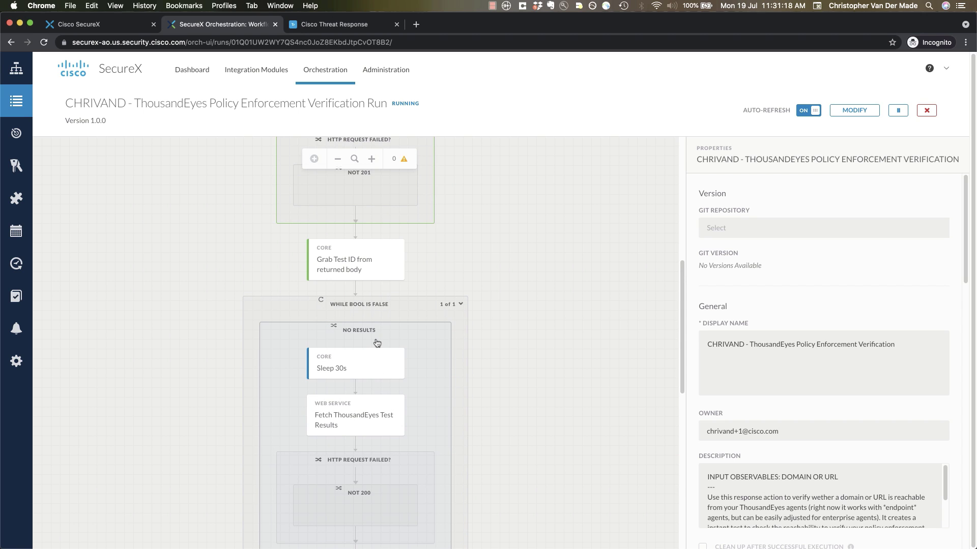
pyautogui.press('super+Tab')
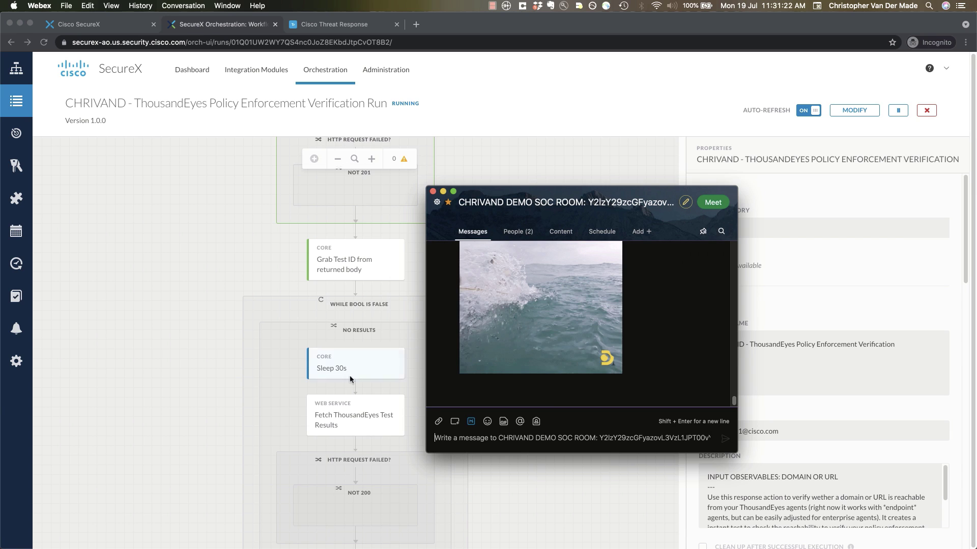
# Step: Check the Webex message confirming policy is enforced for internetbadguys.com (not reachable, HTTP 403)
pyautogui.scroll(-8, 330, 374)
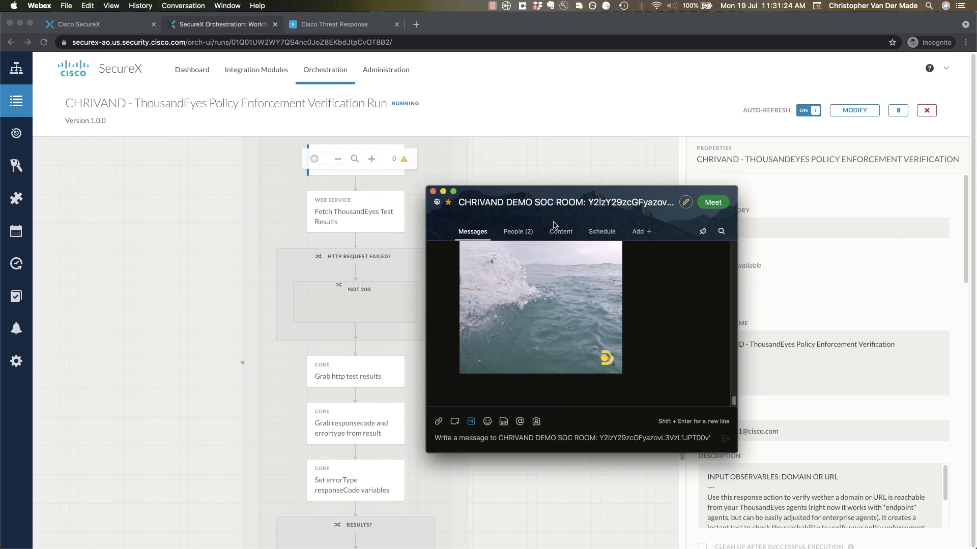
pyautogui.moveTo(543, 200); pyautogui.dragTo(629, 197)
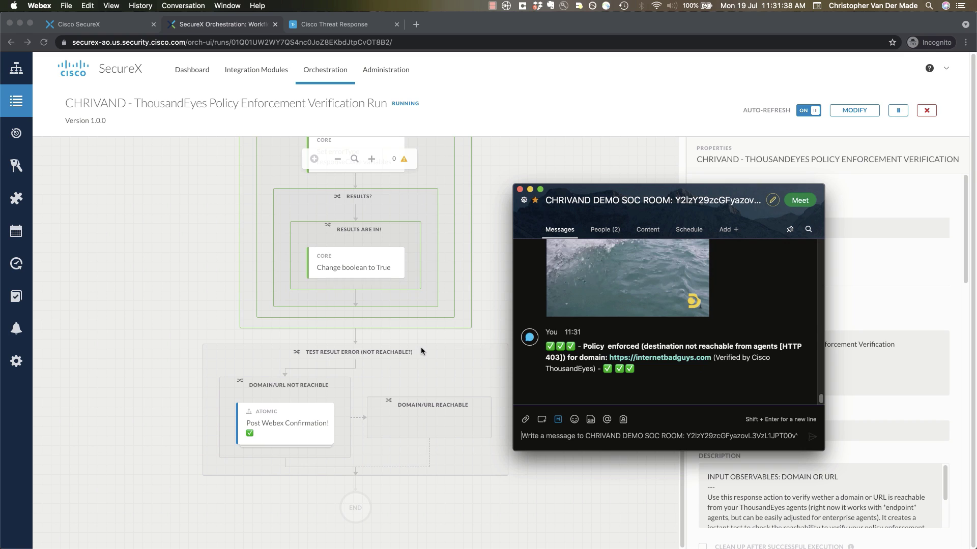
pyautogui.doubleClick(611, 347)
pyautogui.tripleClick(612, 348)
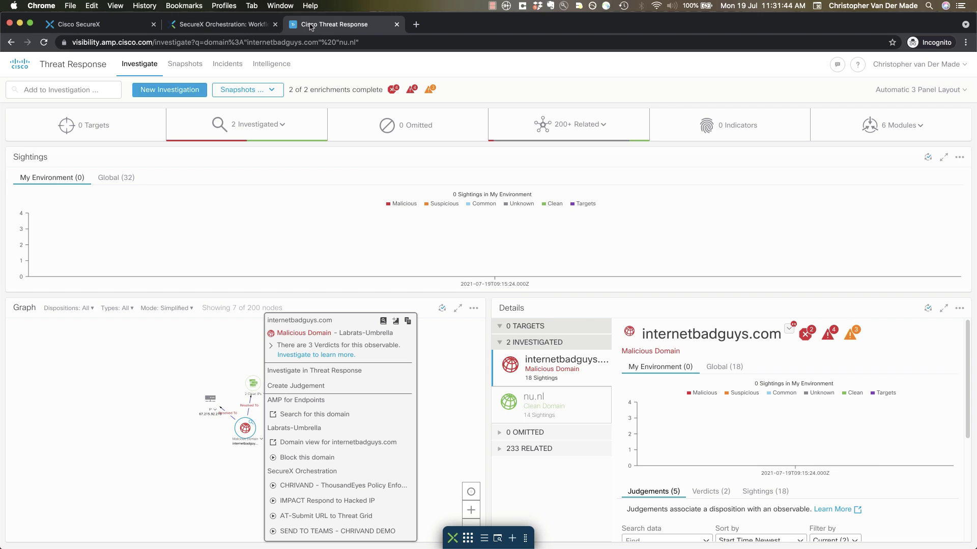
# Step: From the nu.nl node's pivot menu, launch ThousandEyes Policy Enforcement Verification on that clean domain
pyautogui.click(311, 26)
pyautogui.click(180, 406)
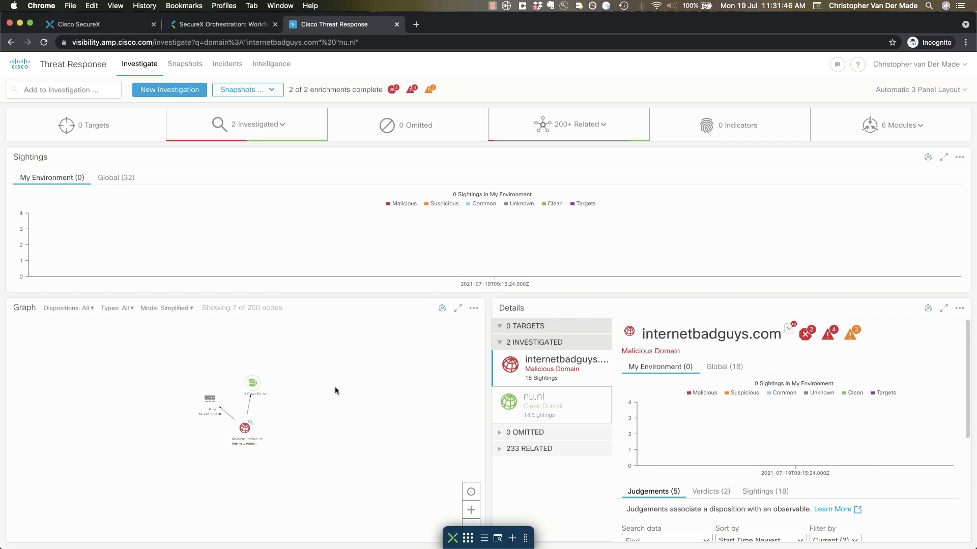
pyautogui.click(561, 405)
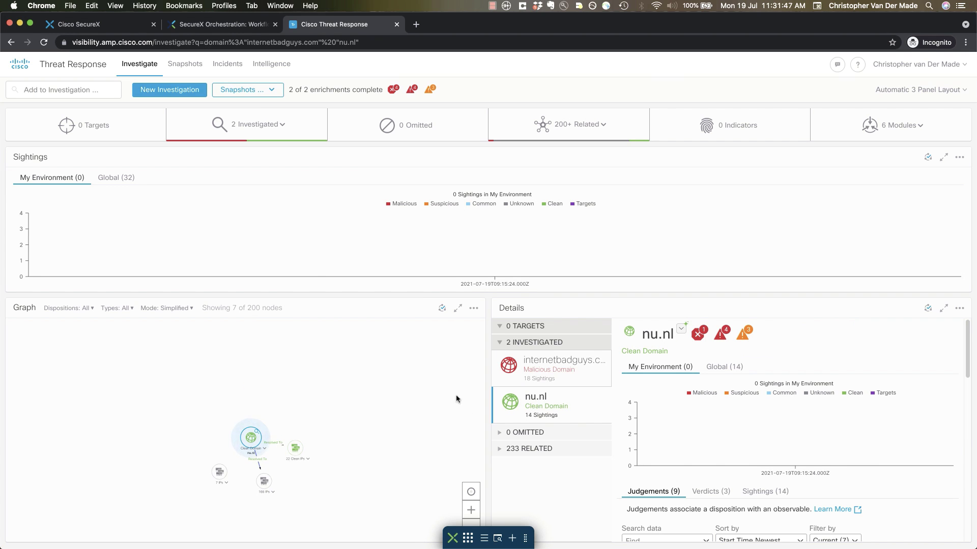
pyautogui.click(264, 449)
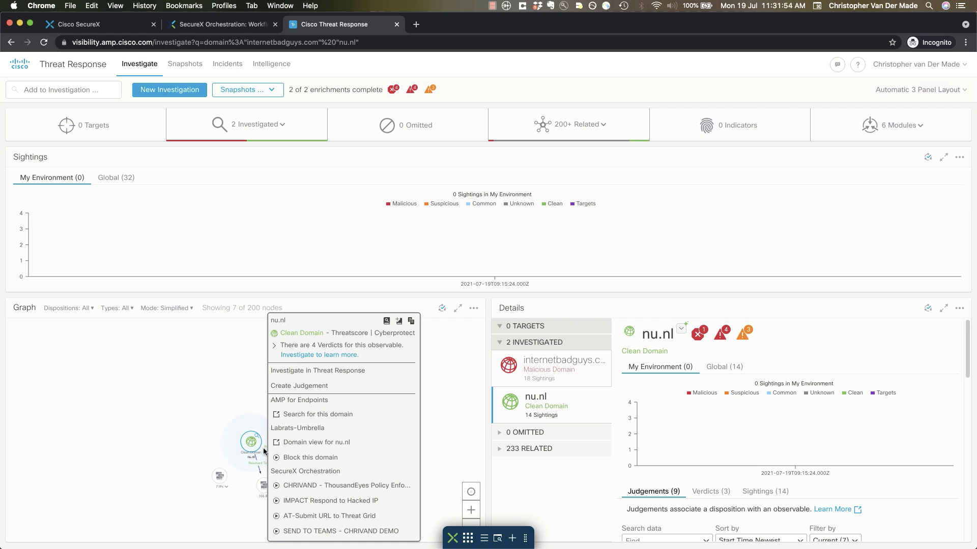
pyautogui.click(364, 487)
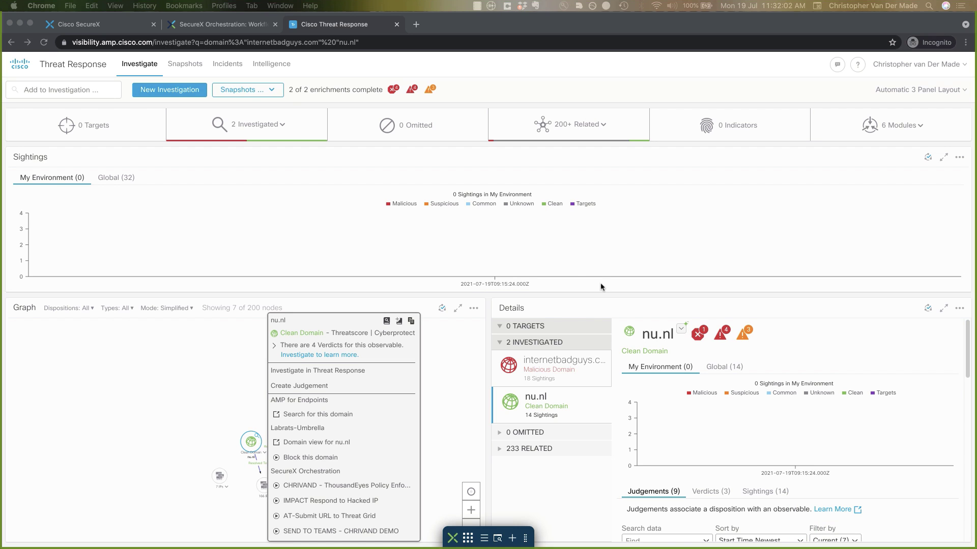
pyautogui.click(195, 392)
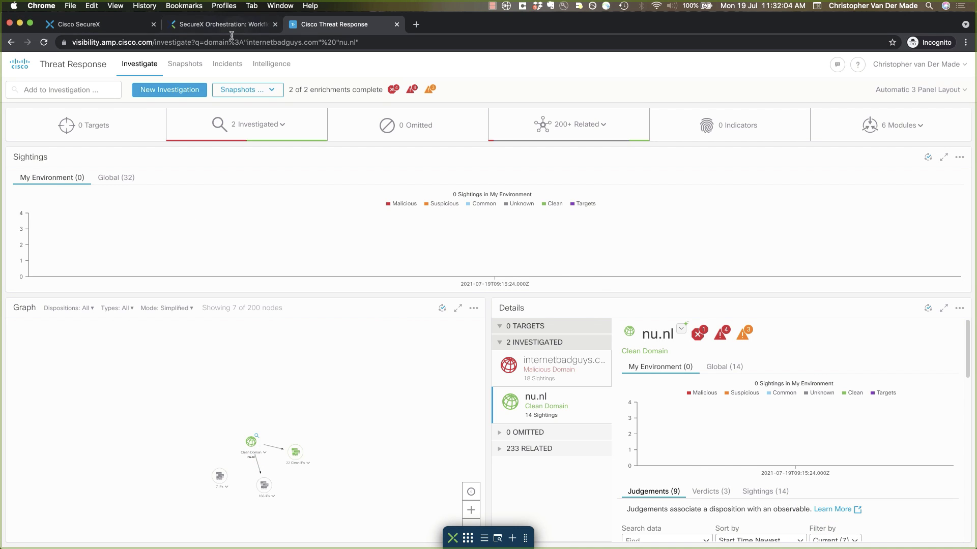
# Step: Open the phishing tweet about the suspicious NETFLIX zip from the Twitter search results
pyautogui.press('super+grave')
pyautogui.click(209, 29)
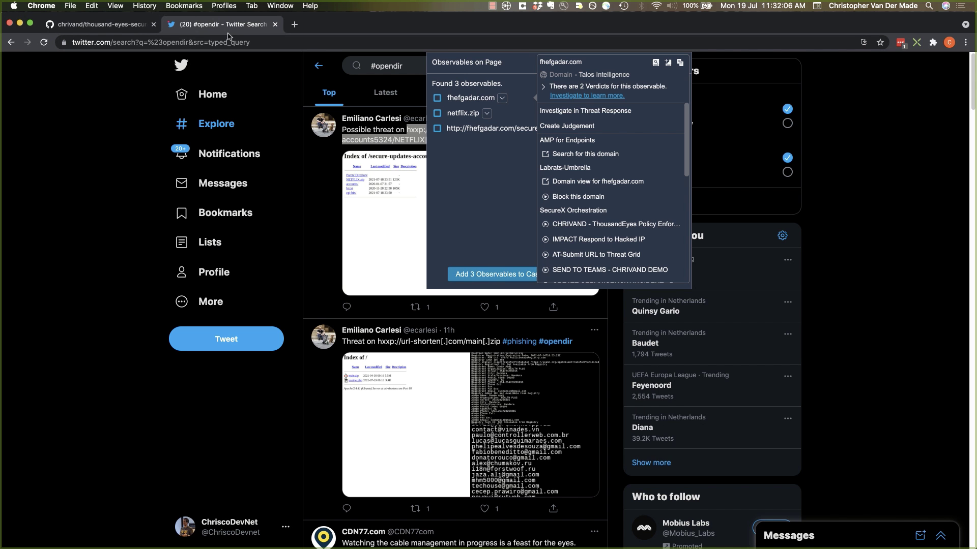
pyautogui.click(322, 212)
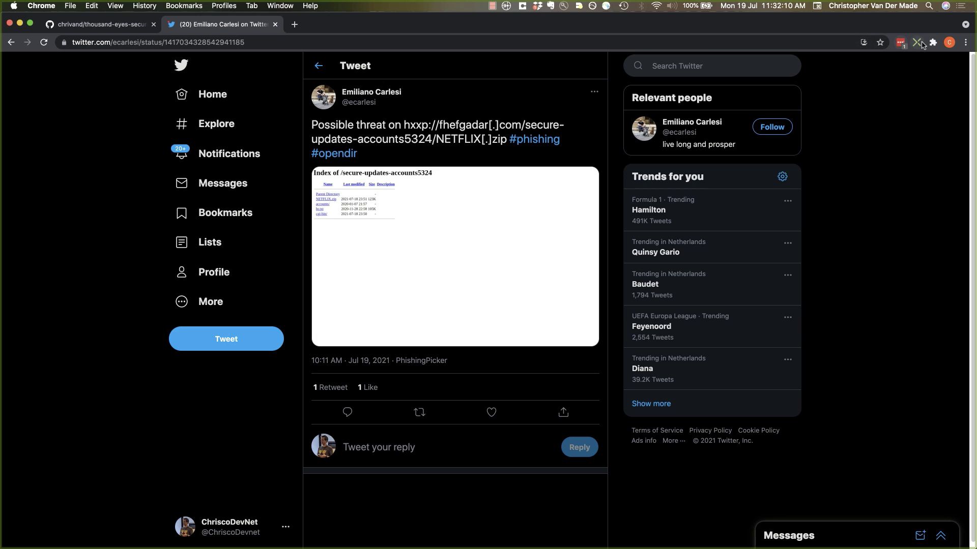
pyautogui.click(916, 42)
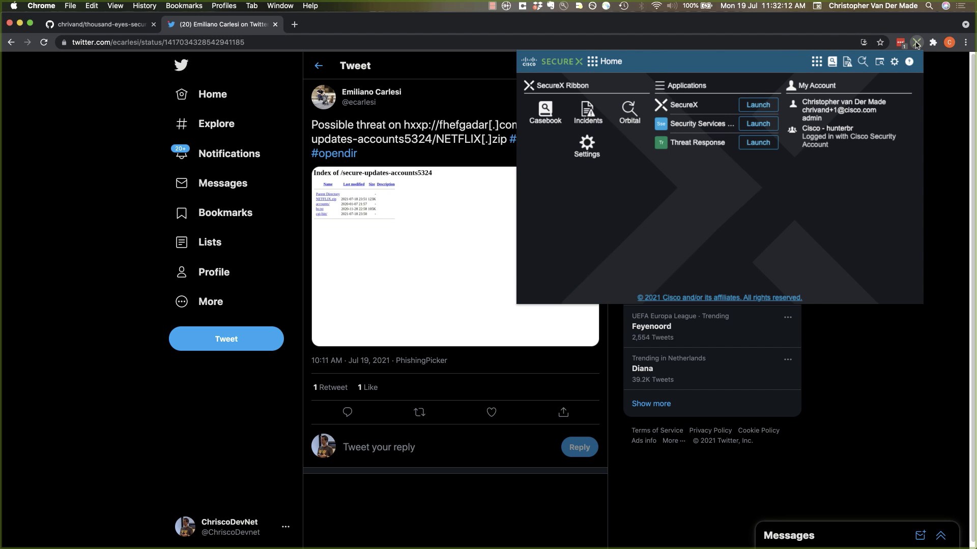
pyautogui.click(916, 43)
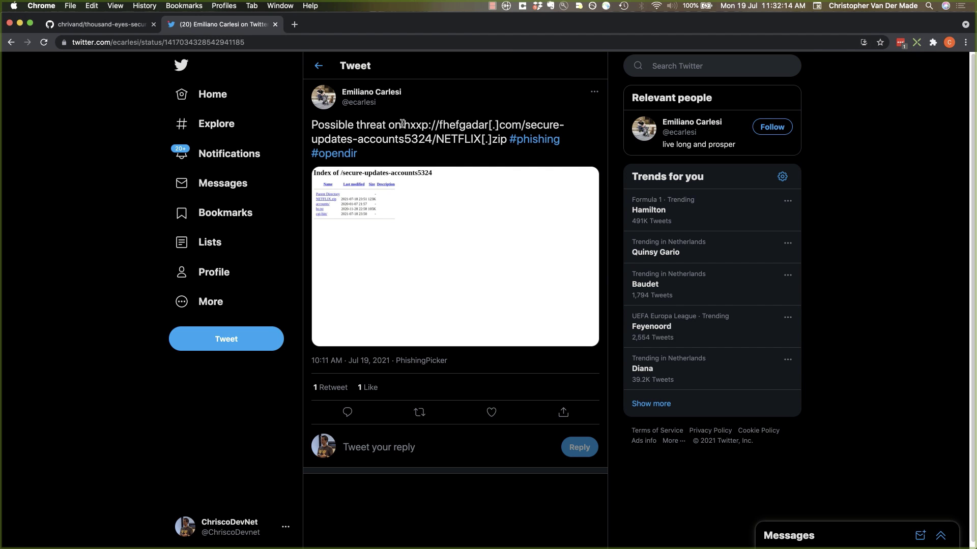
# Step: Select the tweet's URL and launch ThousandEyes Policy Enforcement Verification on fhefgadar.com via the SecureX extension
pyautogui.moveTo(402, 125); pyautogui.dragTo(500, 142)
pyautogui.rightClick(467, 135)
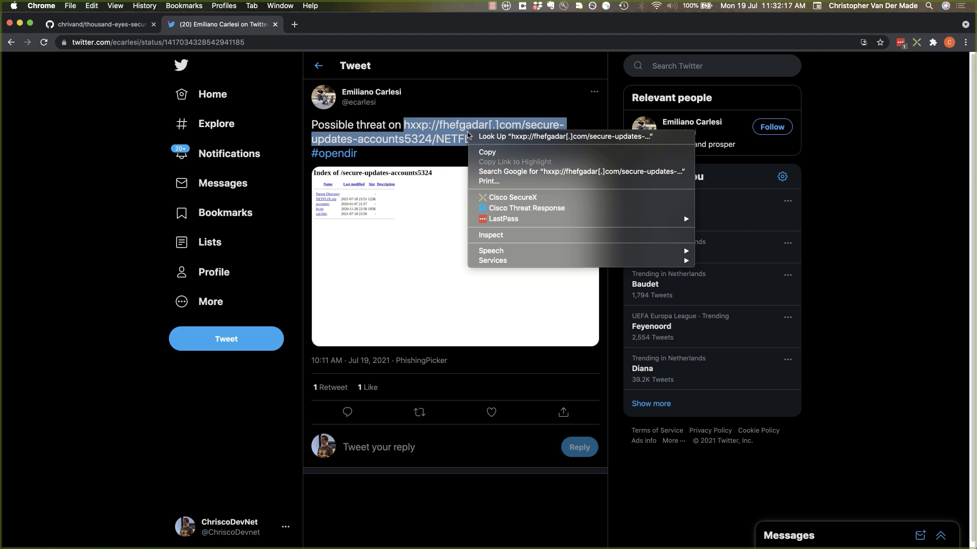
pyautogui.click(512, 198)
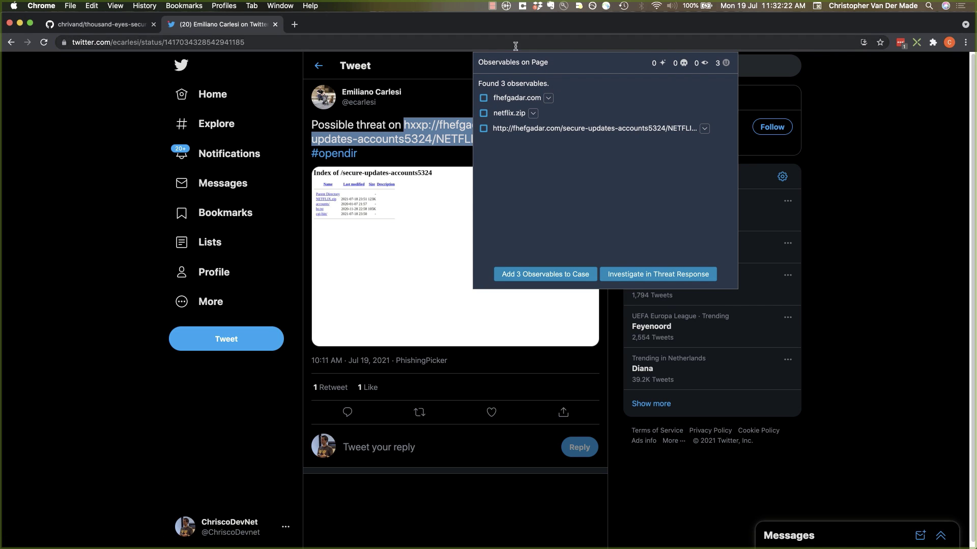
pyautogui.click(549, 98)
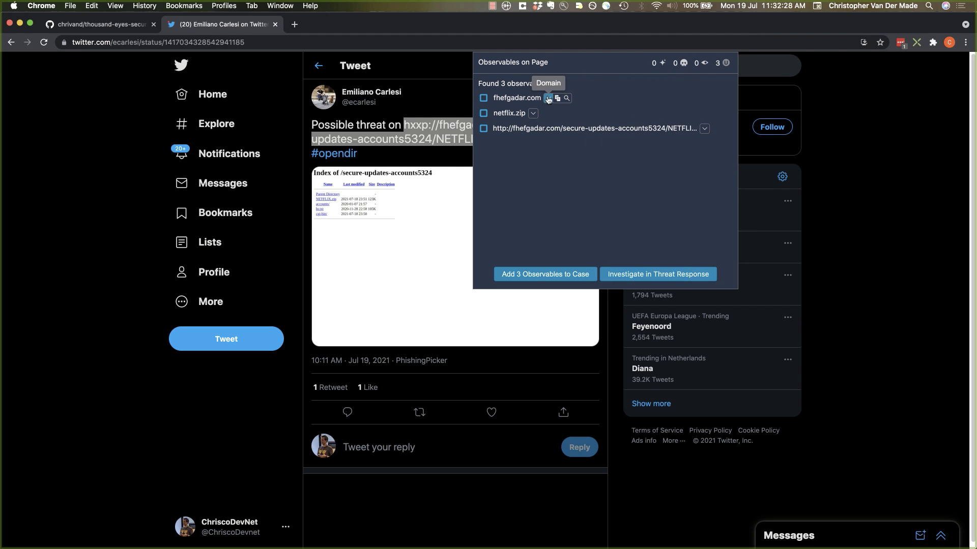
pyautogui.moveTo(663, 231)
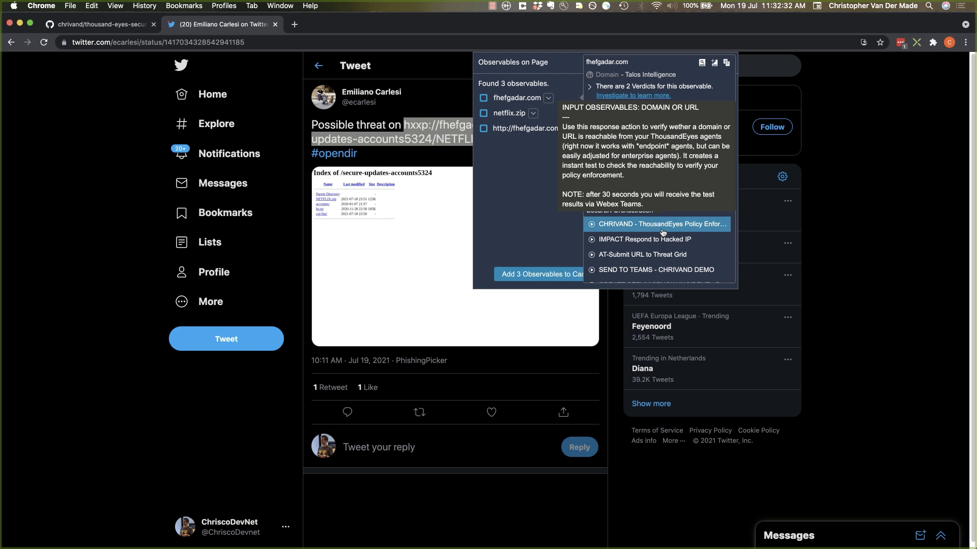
pyautogui.click(662, 232)
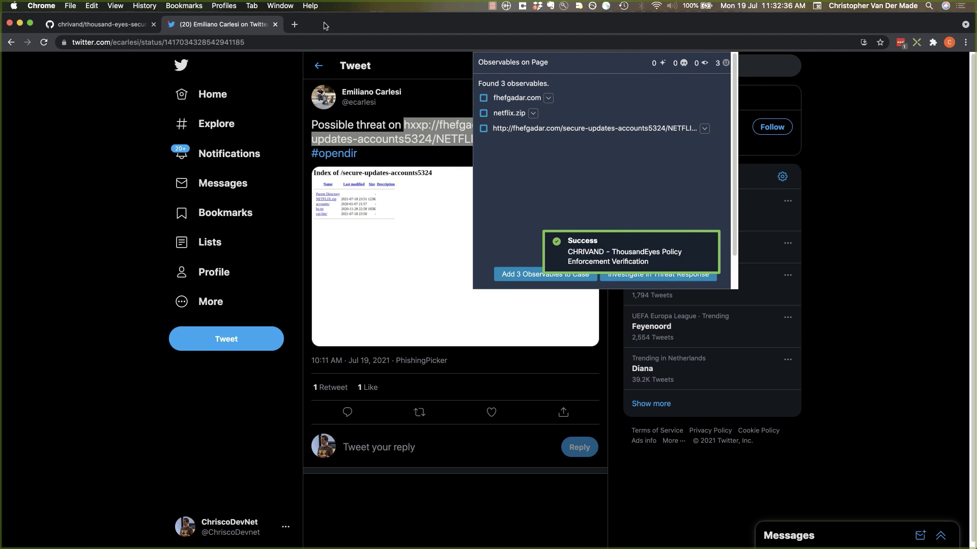
pyautogui.press('super+alt+2')
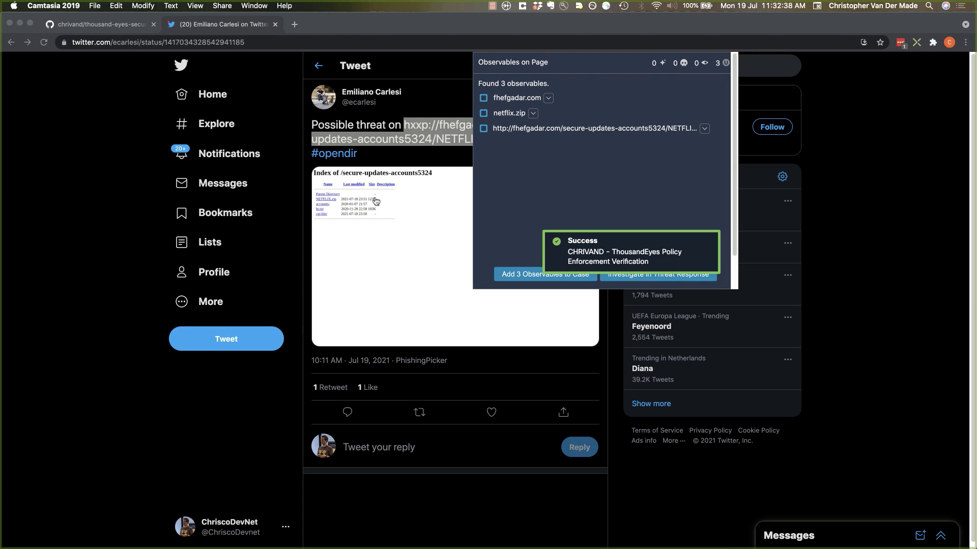
pyautogui.press('super+Tab')
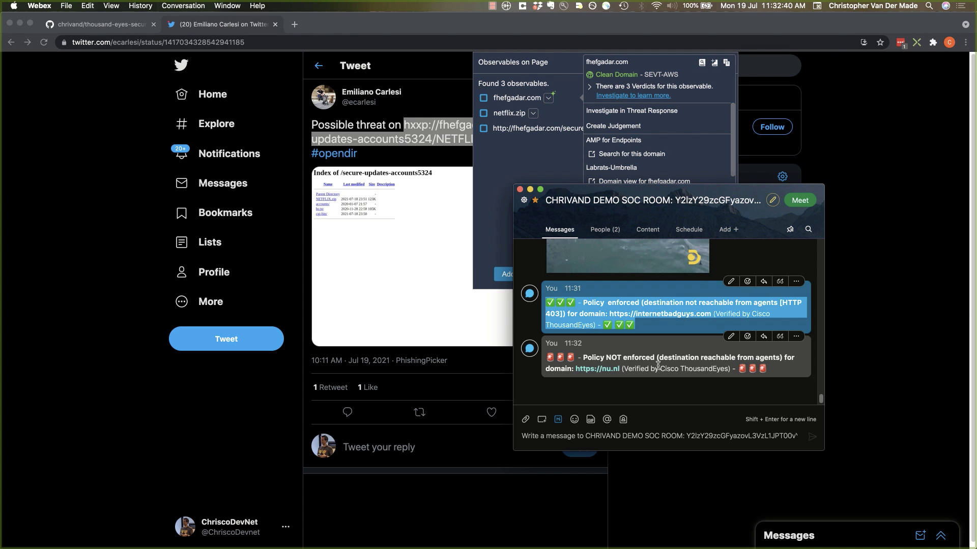
pyautogui.tripleClick(655, 360)
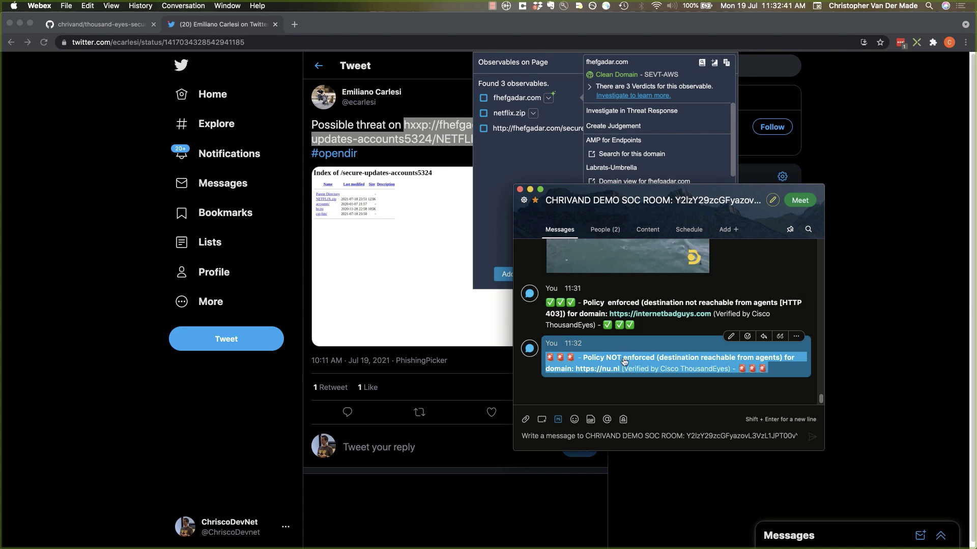
pyautogui.click(593, 371)
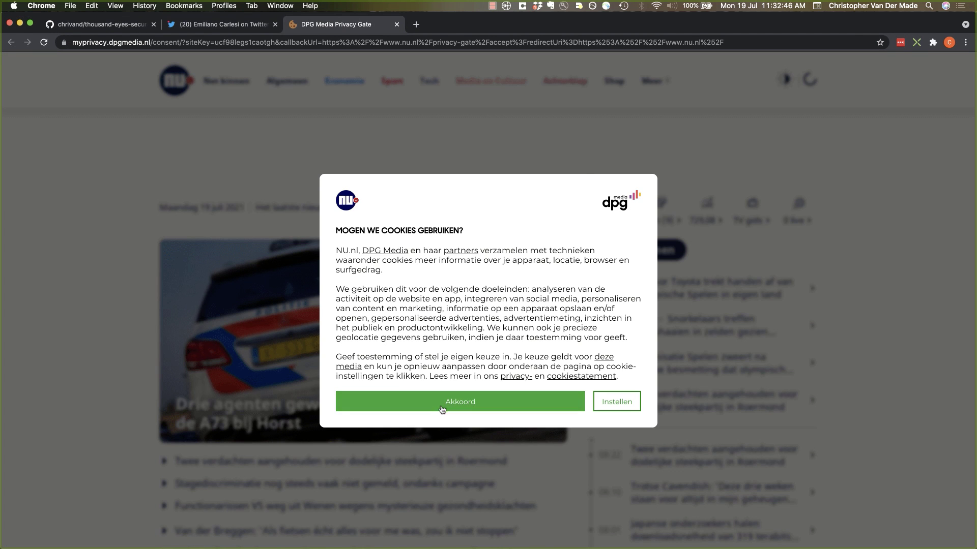
# Step: Accept nu.nl's cookies, view internetbadguys.com's Umbrella phishing block page, then return to the Threat Response window
pyautogui.click(441, 408)
pyautogui.press('super+Tab')
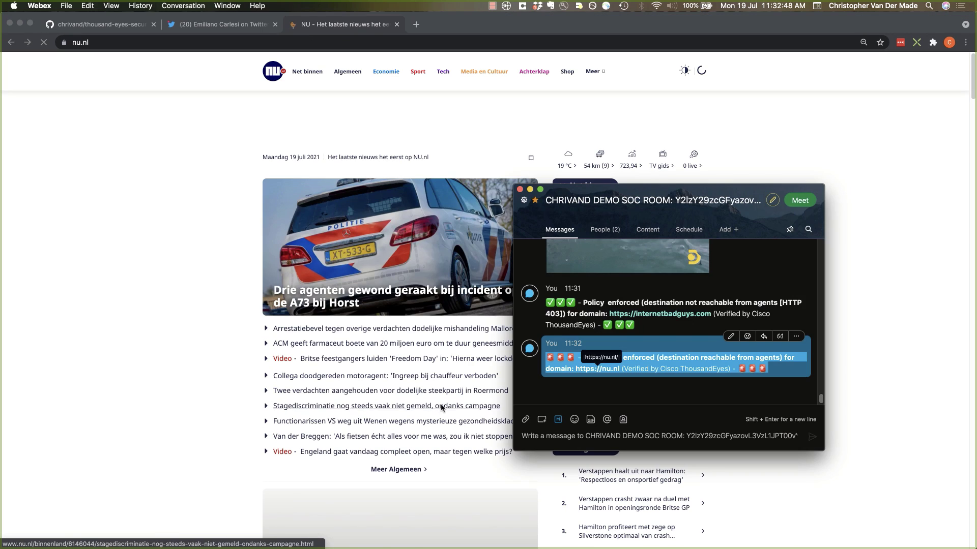
pyautogui.click(659, 314)
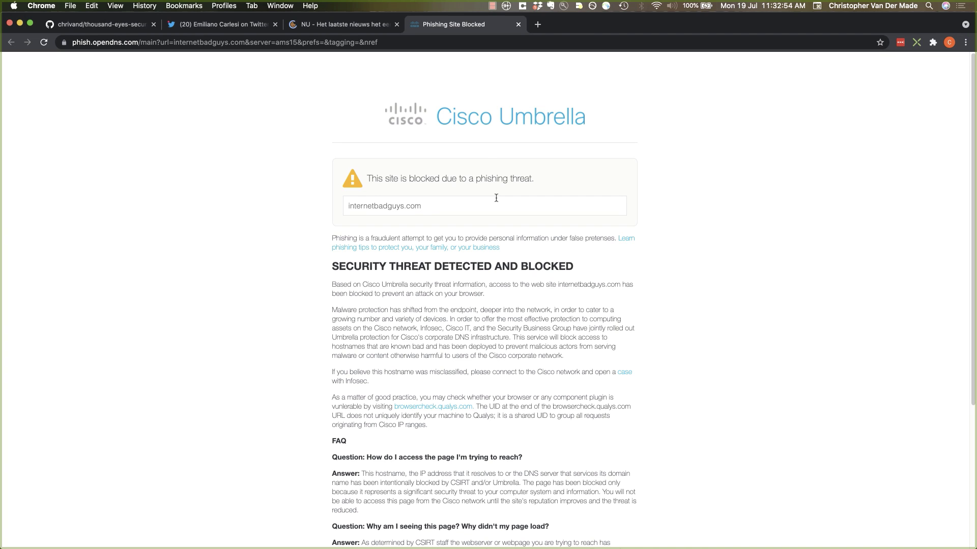
pyautogui.press('super+Tab')
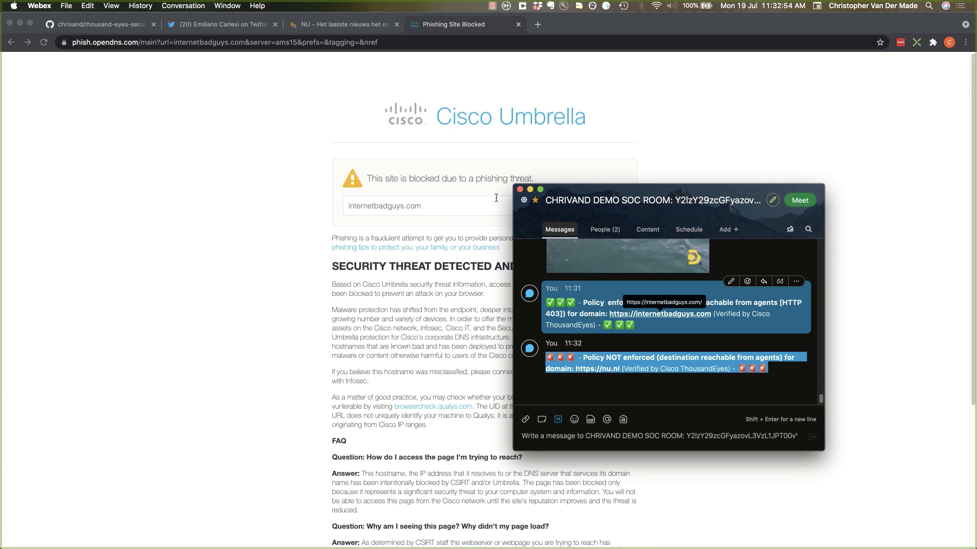
pyautogui.click(625, 391)
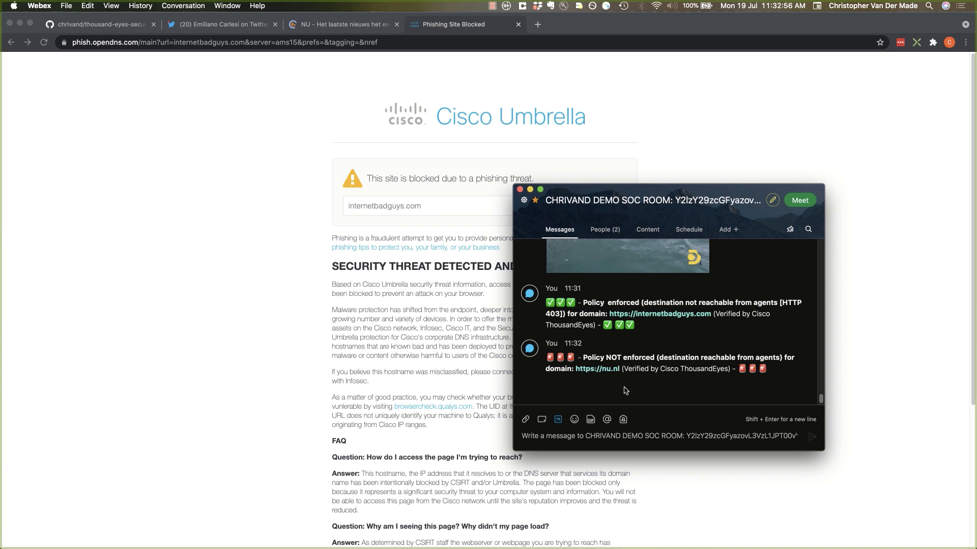
pyautogui.click(123, 48)
pyautogui.press('super+grave')
# Step: Open the ThousandEyes Policy Enforcement Verification workflow for editing in SecureX Orchestration
pyautogui.click(203, 24)
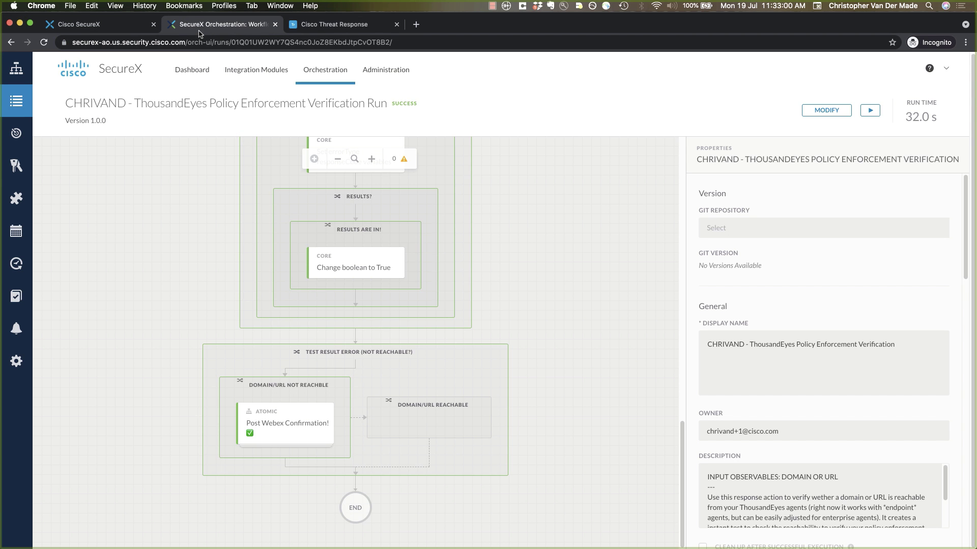
pyautogui.scroll(5, 336, 279)
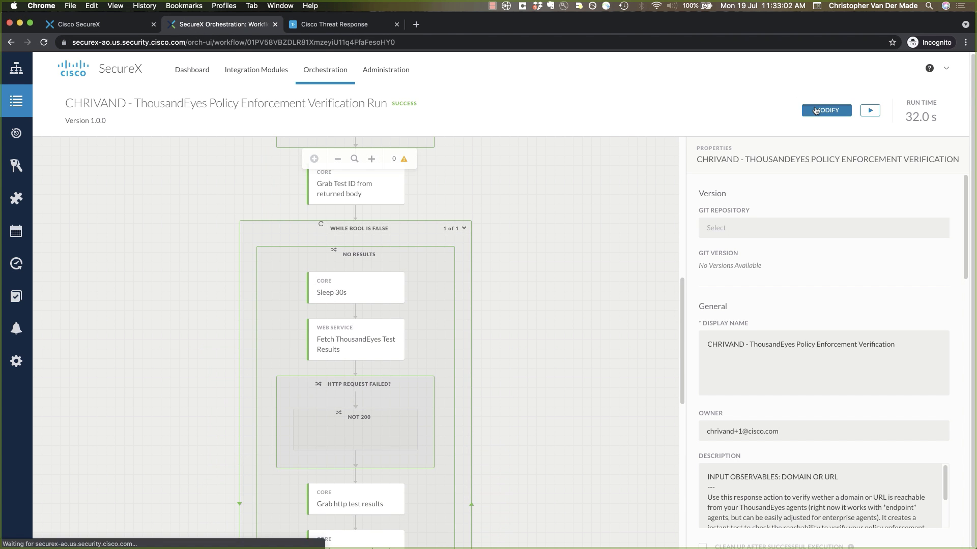
pyautogui.click(826, 110)
pyautogui.scroll(-3, 400, 396)
pyautogui.hscroll(-2, 400, 395)
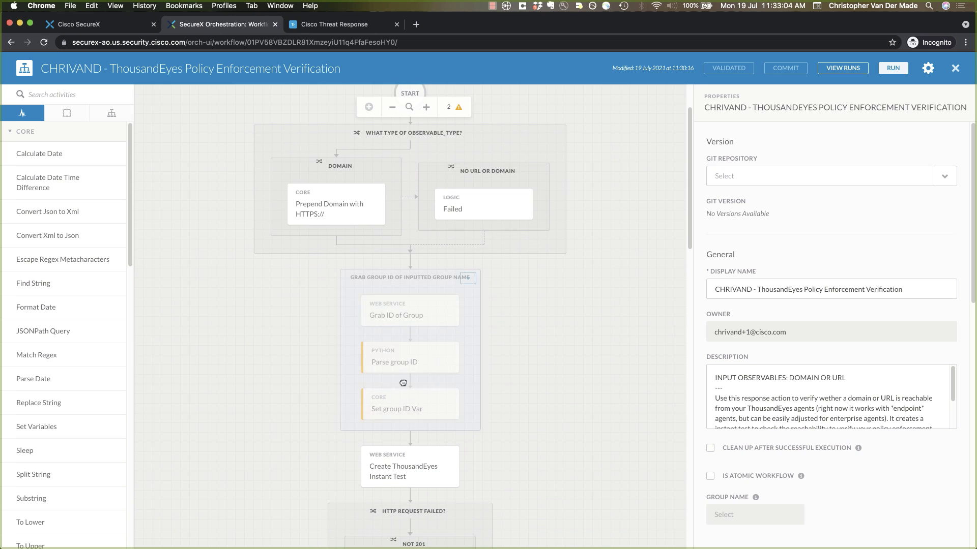
# Step: Inspect the skipped Grab group ID group and the workflow variables, highlighting the All agents value
pyautogui.click(418, 282)
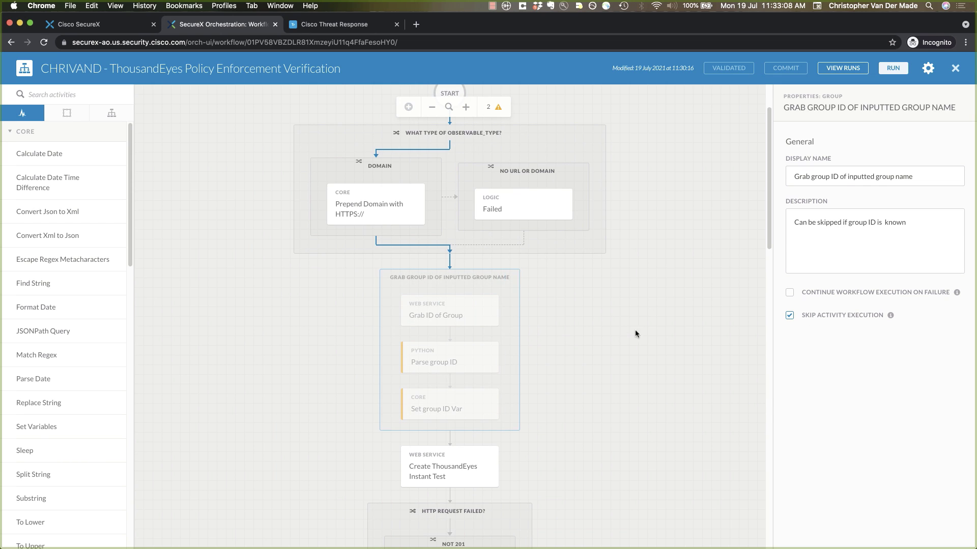
pyautogui.click(657, 347)
pyautogui.scroll(-6, 856, 362)
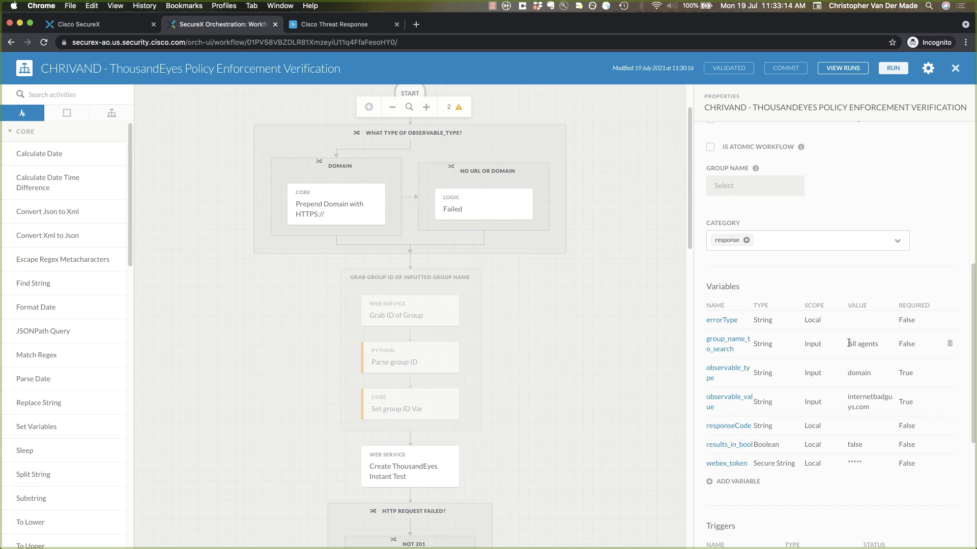
pyautogui.moveTo(847, 346); pyautogui.dragTo(877, 346)
# Step: Bring up README step 5 in thousand-eyes-securex-response and highlight its agent groupId paragraph
pyautogui.press('super+grave')
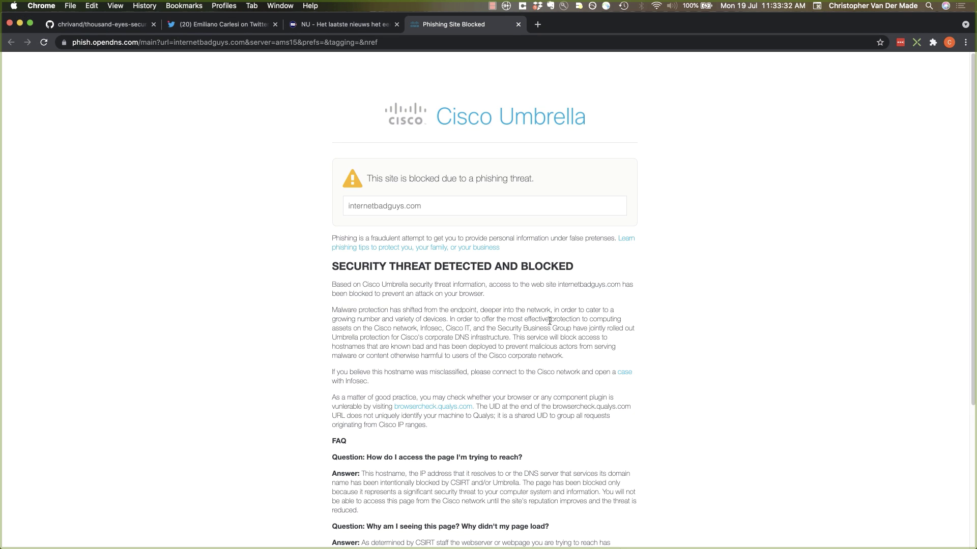
pyautogui.click(93, 31)
pyautogui.scroll(-9, 286, 264)
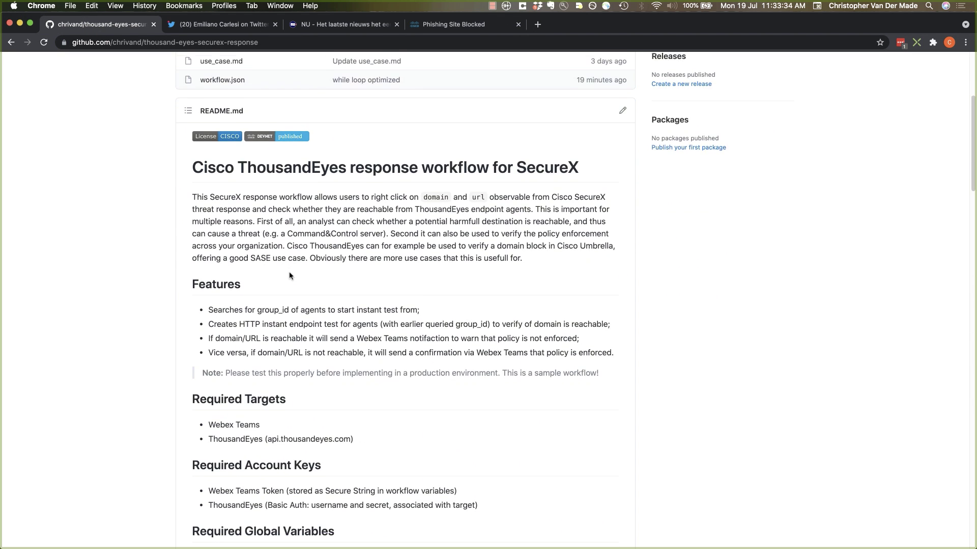
pyautogui.scroll(-15, 290, 273)
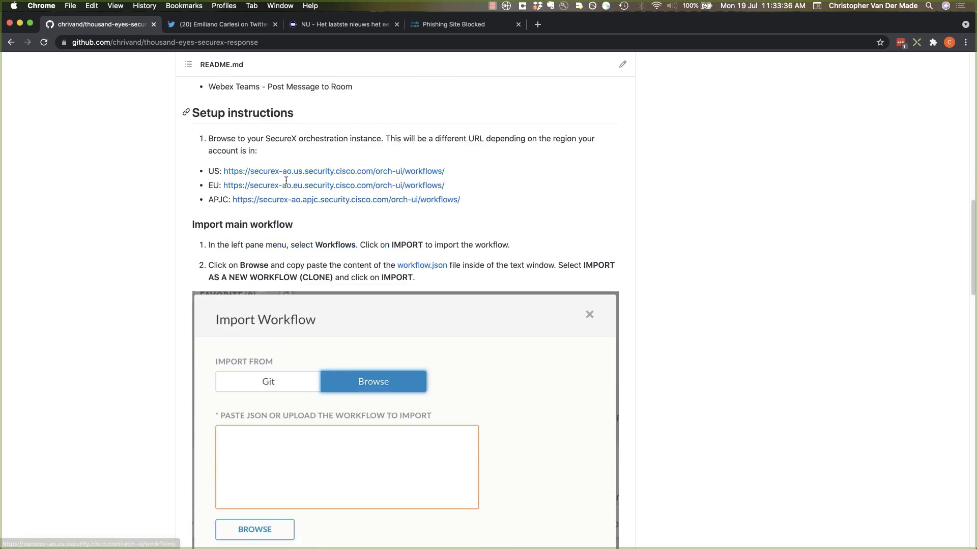
pyautogui.scroll(-3, 285, 184)
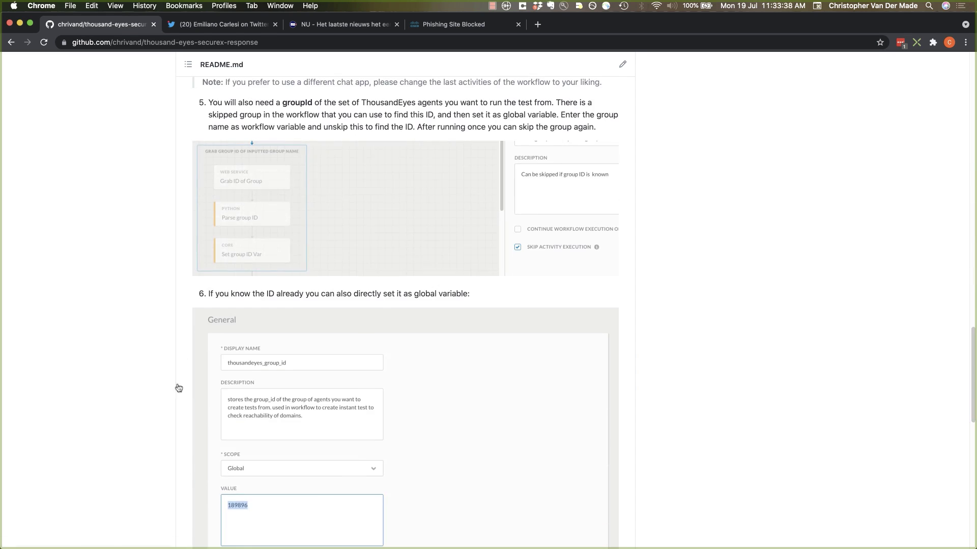
pyautogui.scroll(2, 267, 281)
pyautogui.tripleClick(295, 178)
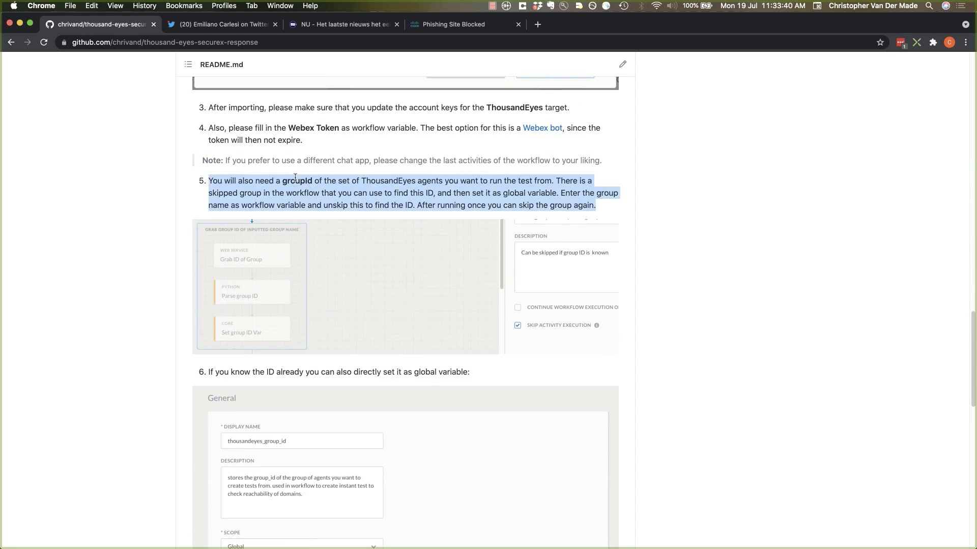